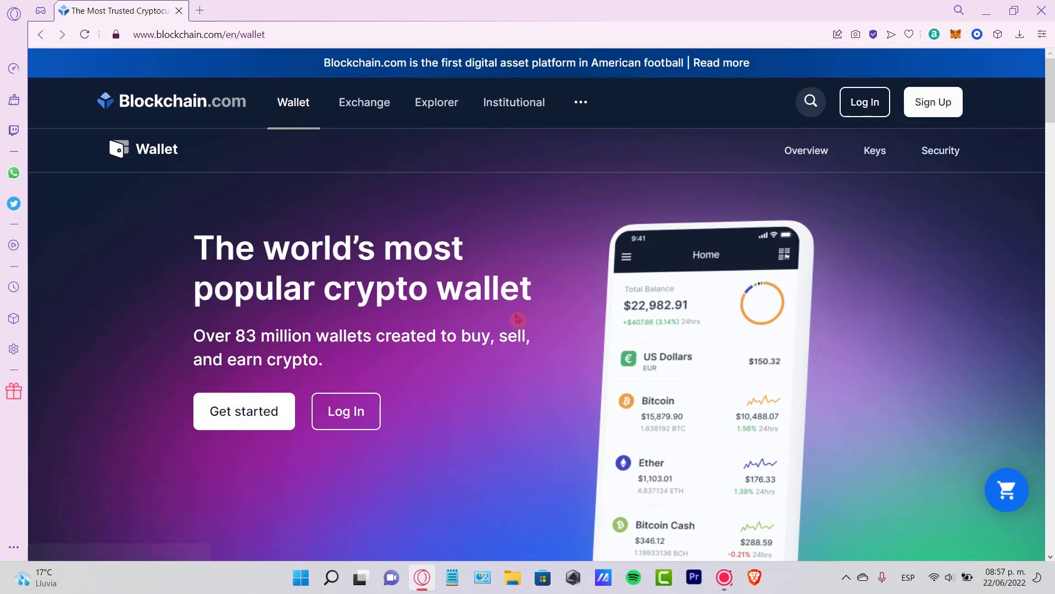
Step: Start creating a new wallet account from the Get started button
click(255, 410)
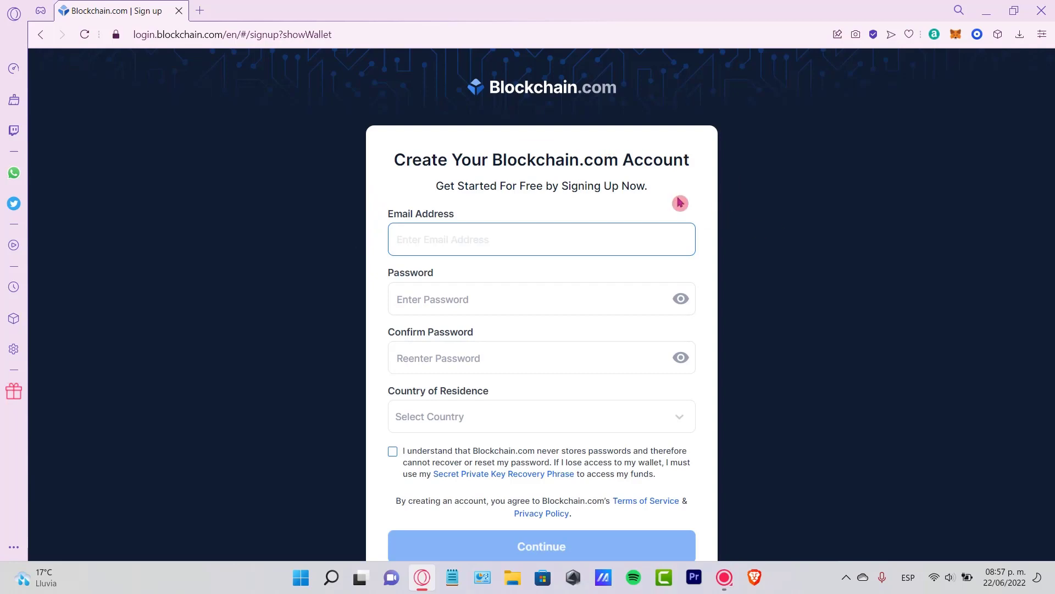
triple_click(628, 92)
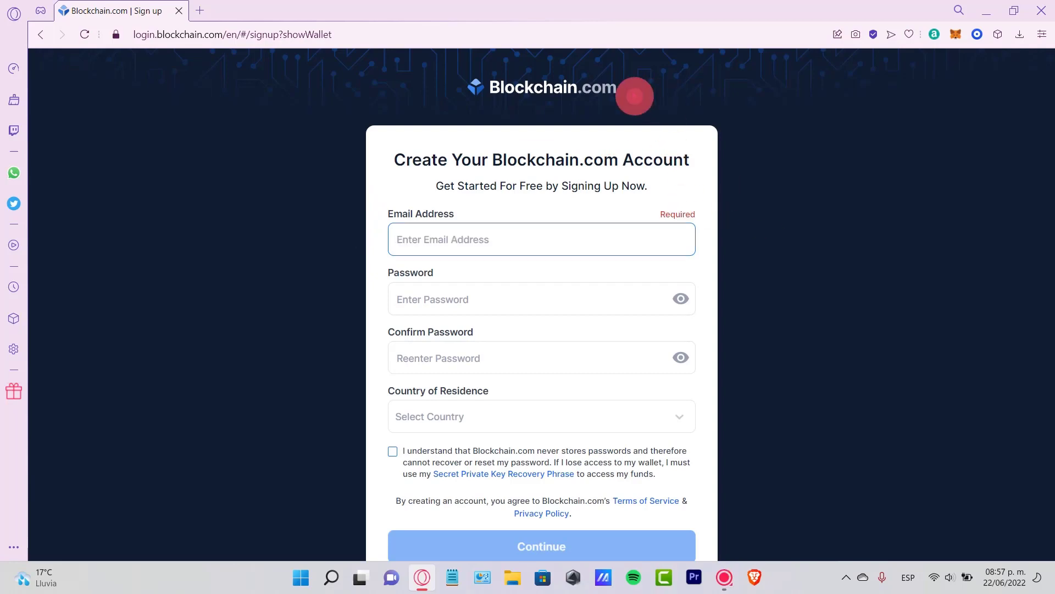
click(725, 253)
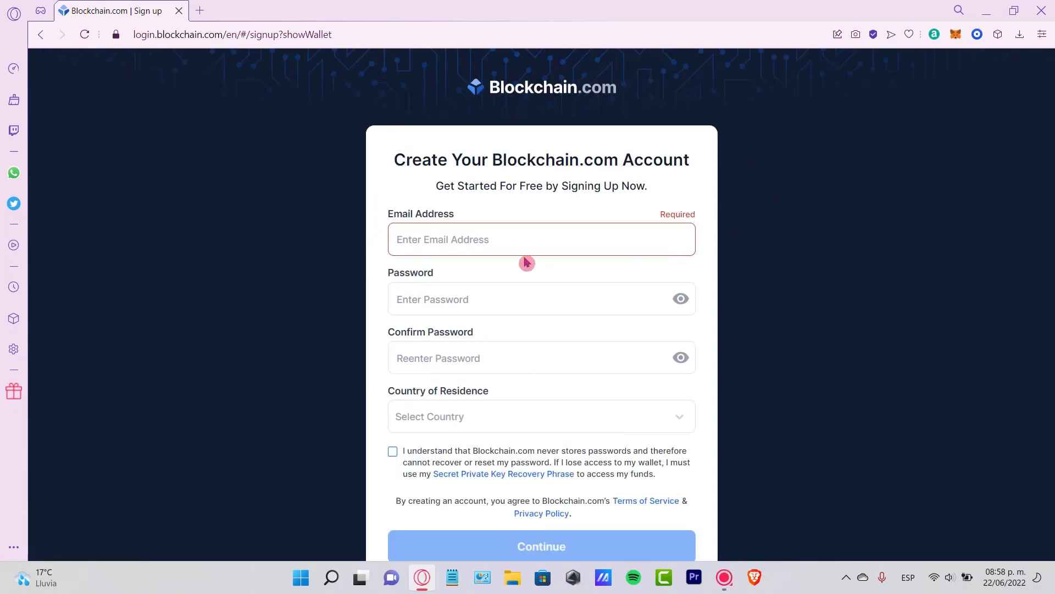
Step: Fill the e-mail from a saved address, tick the lost-password acknowledgement, then focus Password
click(511, 242)
click(483, 271)
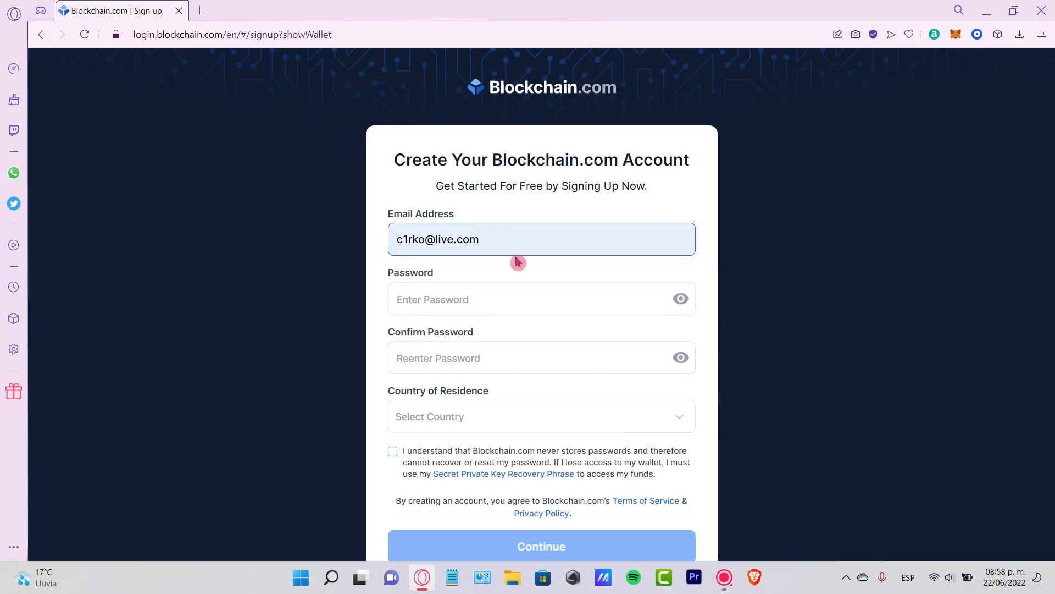
click(483, 292)
scroll(492, 300, down, 3)
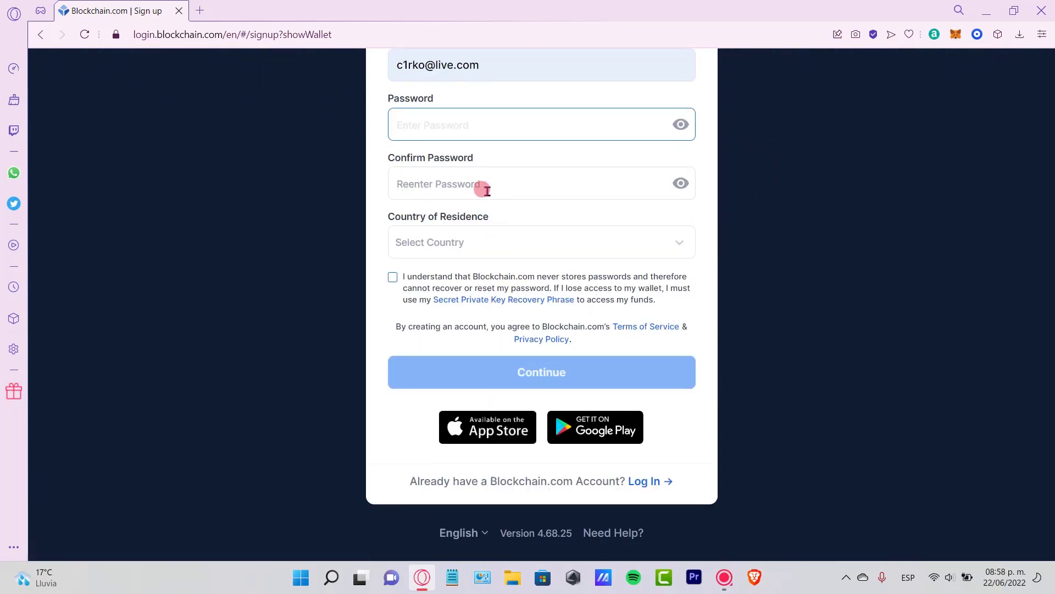
click(393, 278)
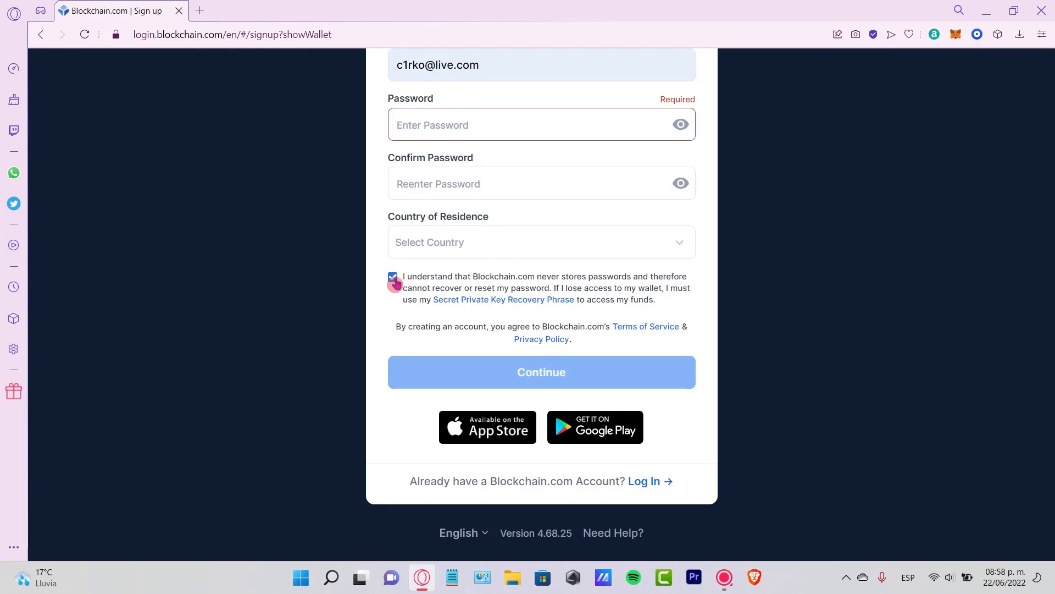
drag(435, 277, 616, 299)
click(520, 132)
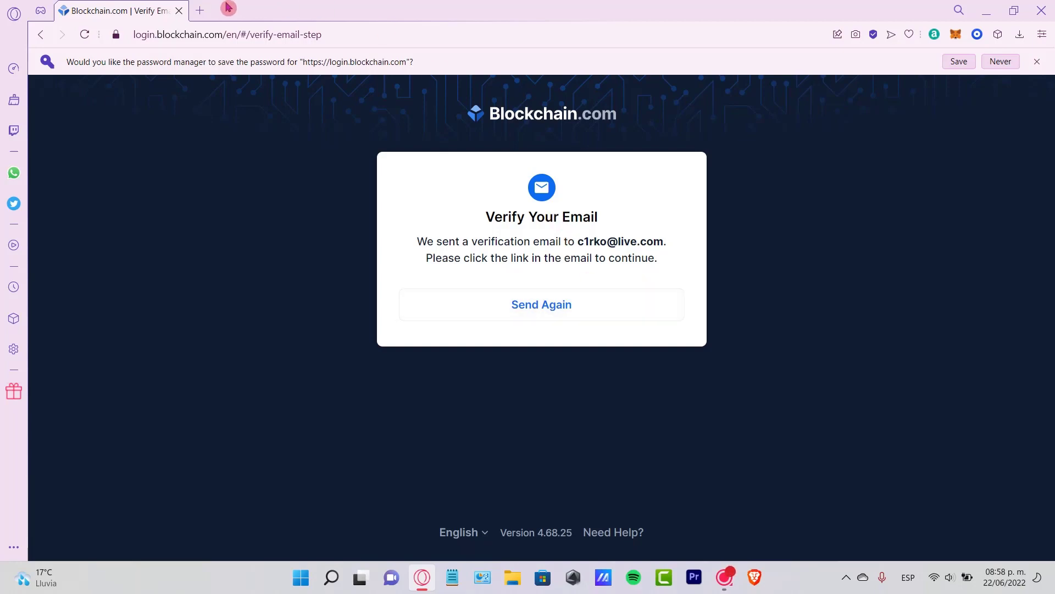
Step: Confirm the verification e-mail in a new tab and check the e-mail verified confirmation
click(198, 13)
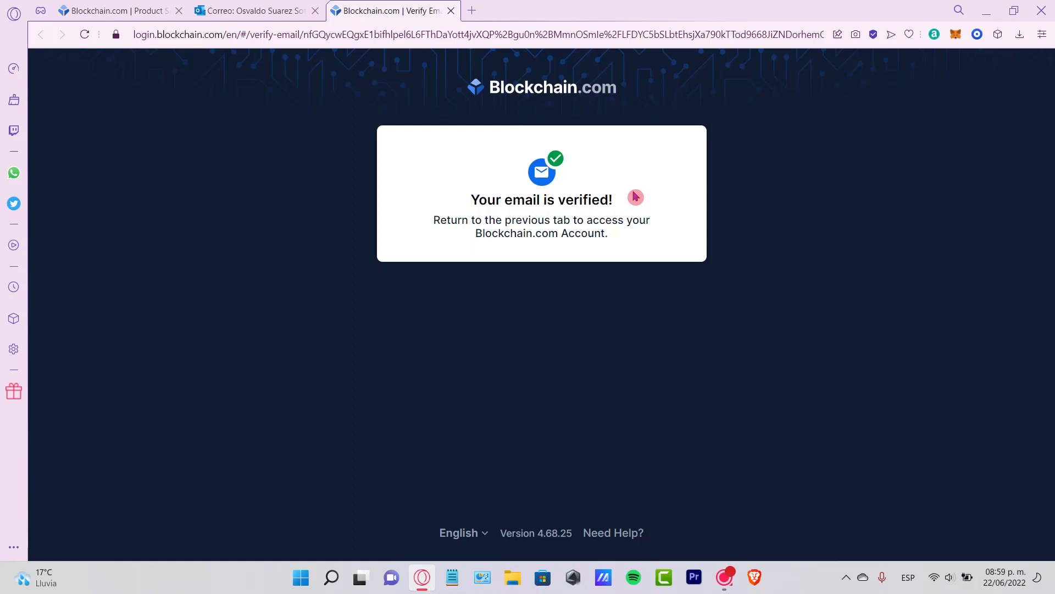
drag(632, 197, 523, 199)
drag(461, 220, 643, 242)
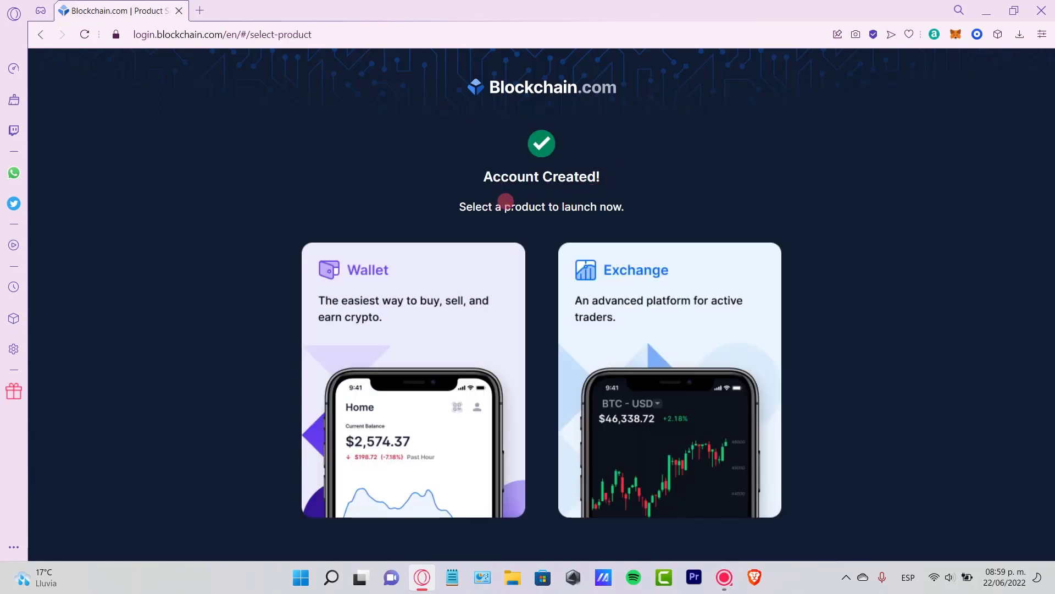
Step: Choose the Wallet product on the Account Created page to open the $0.00 dashboard
drag(511, 207, 636, 209)
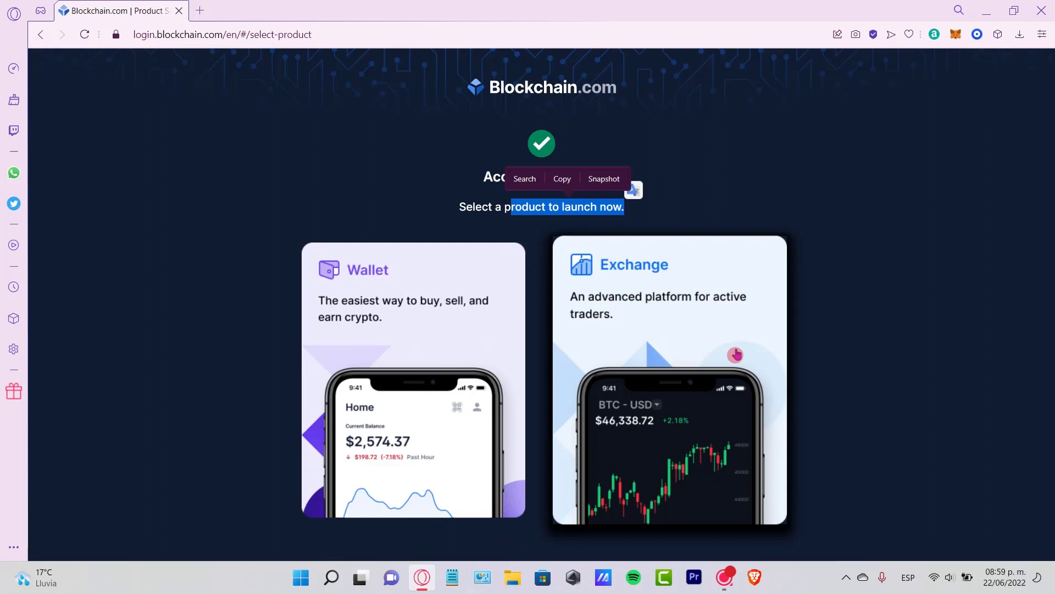
click(884, 308)
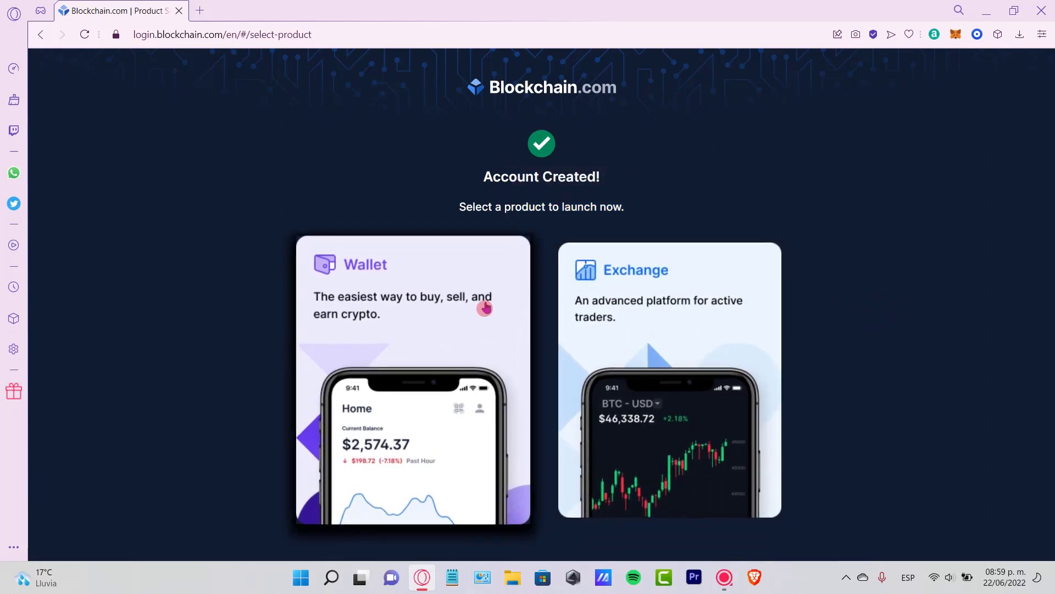
click(394, 341)
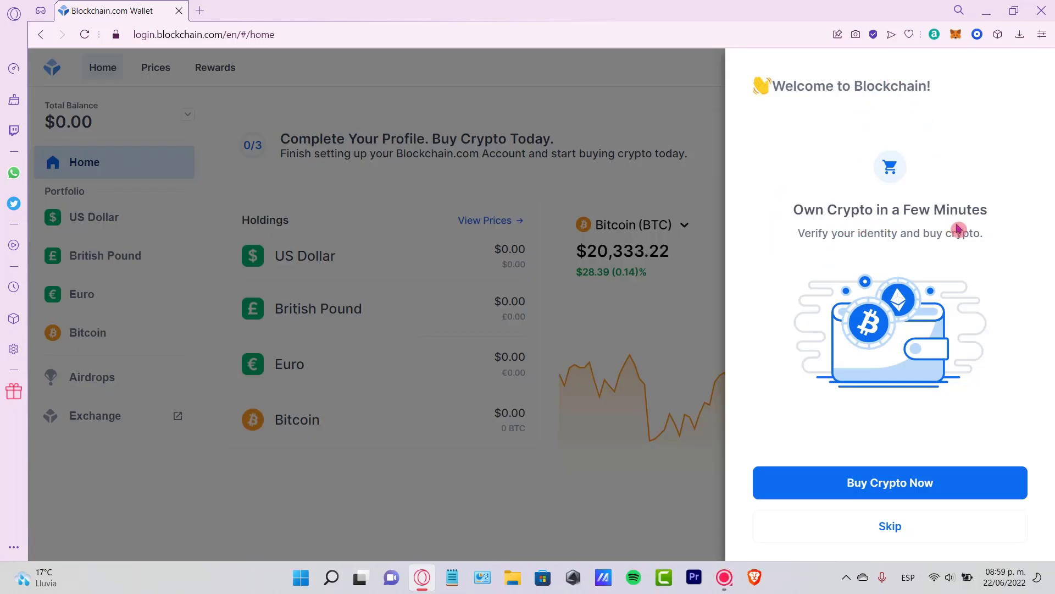
Step: Choose Buy Crypto Now, then Upgrade & Unlock under Full Access
click(950, 487)
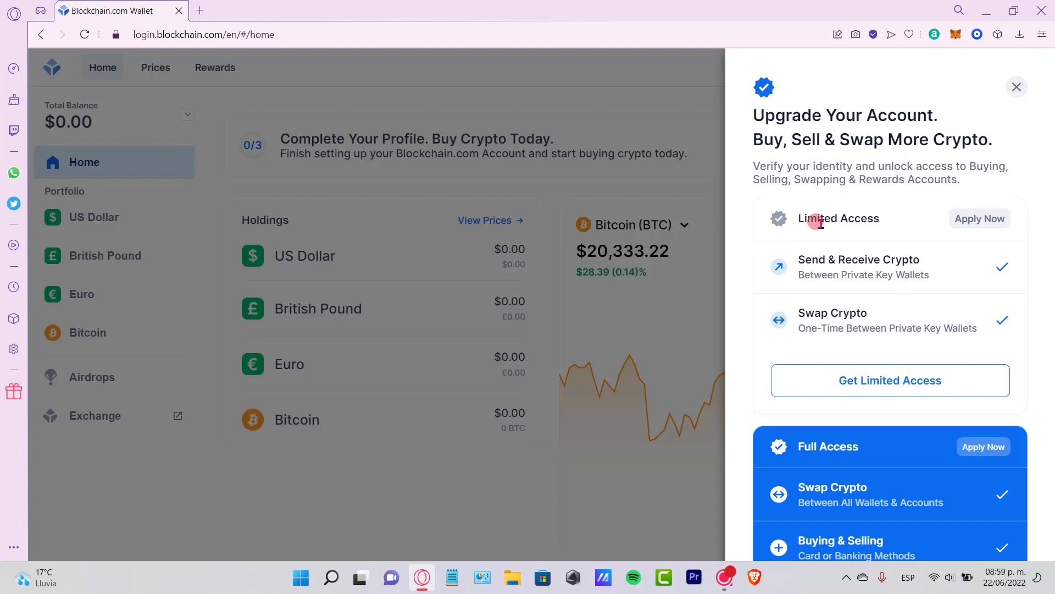
scroll(901, 379, down, 3)
scroll(935, 302, up, 3)
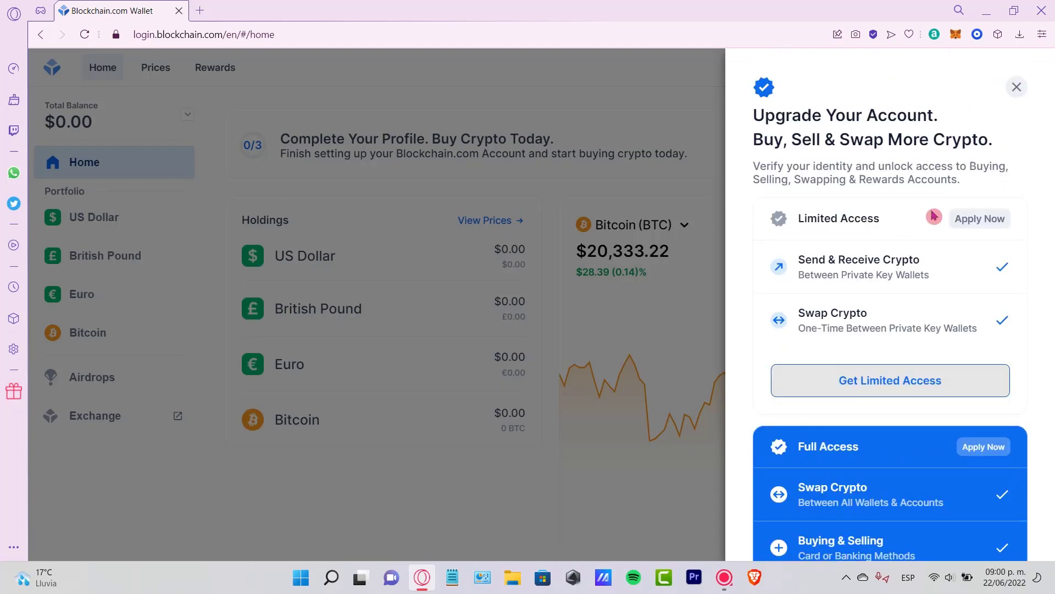
scroll(951, 233, down, 3)
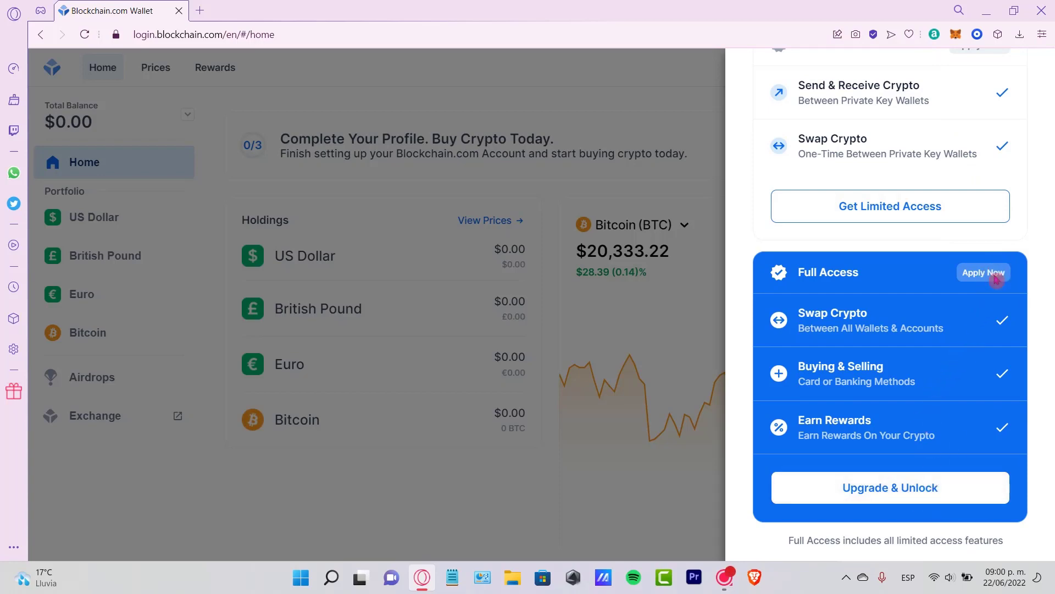
click(923, 488)
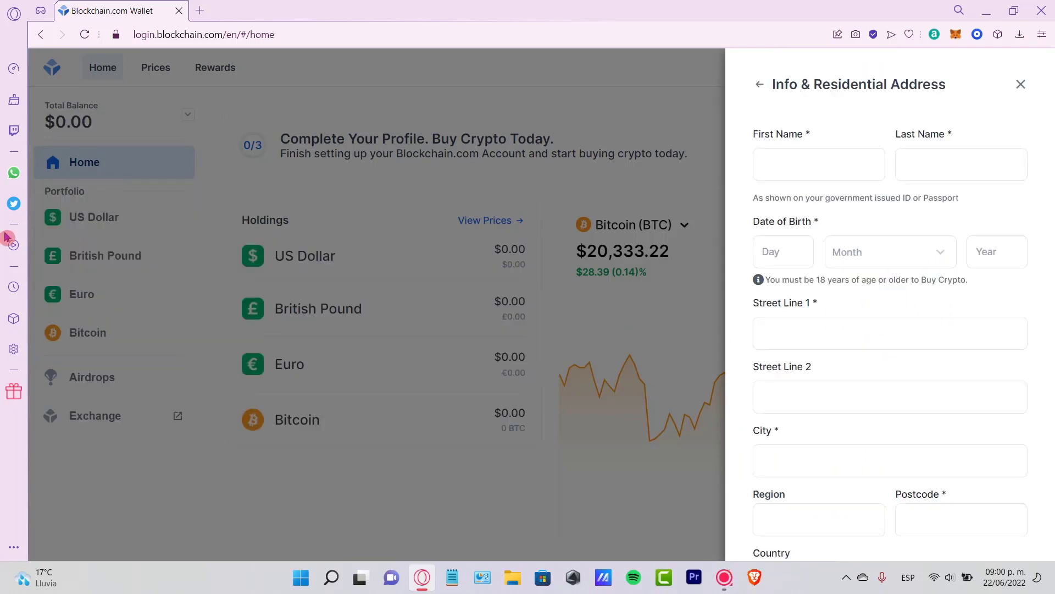
Step: Fill the name and residential address form from the saved browser autofill entry and submit it
click(820, 167)
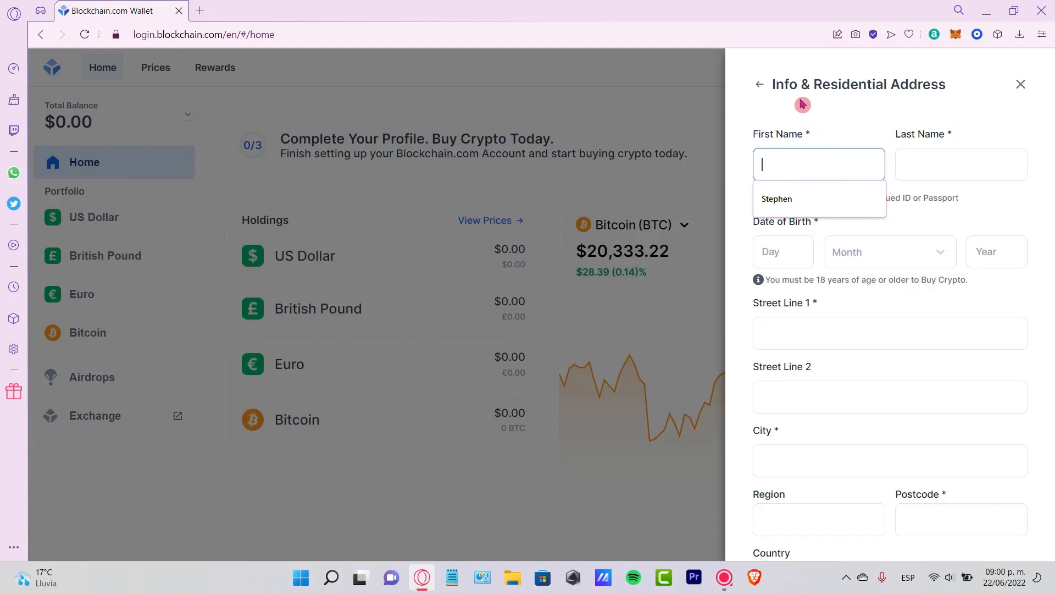
click(867, 126)
drag(851, 89, 934, 77)
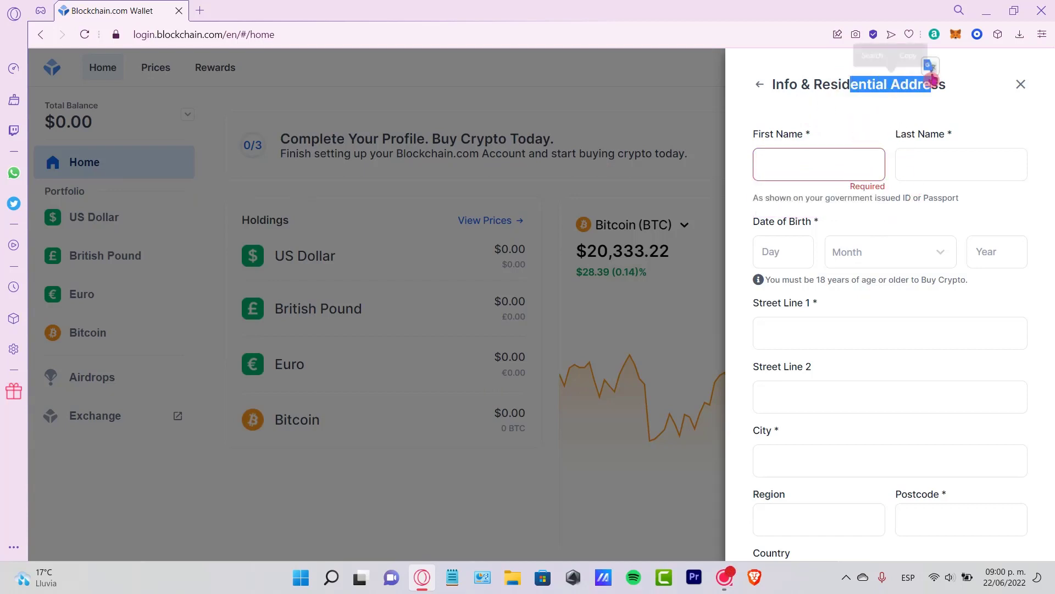
scroll(926, 160, down, 2)
scroll(931, 207, up, 2)
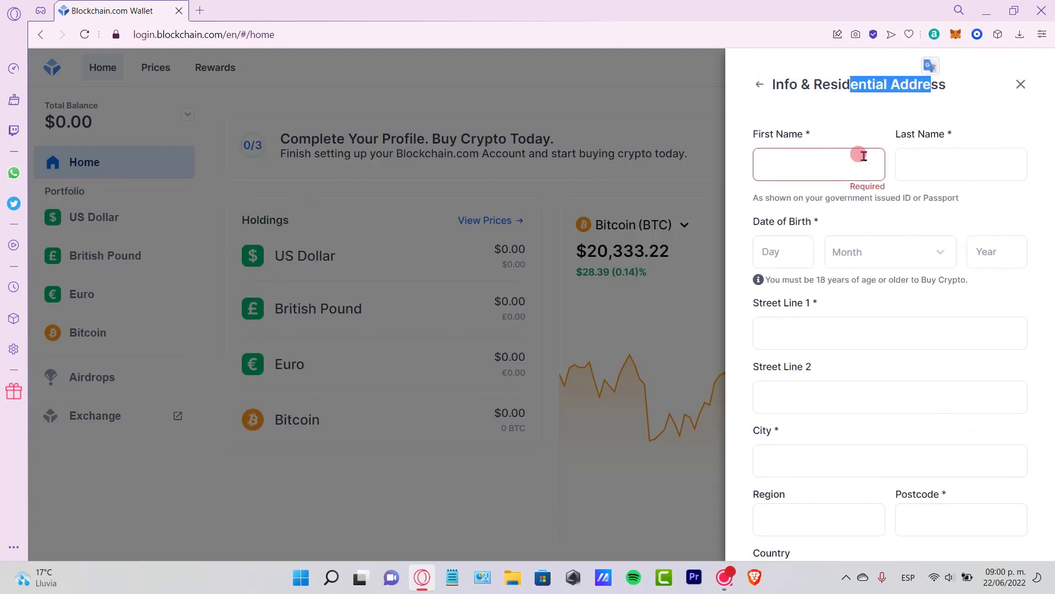
click(850, 161)
click(824, 123)
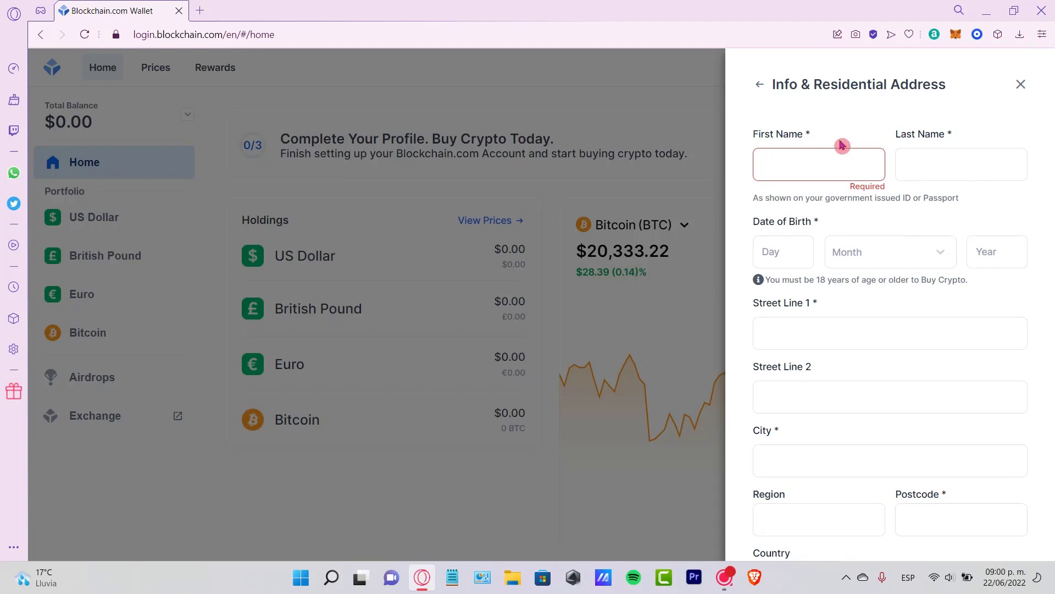
click(851, 159)
key(Down)
key(Return)
key(Return)
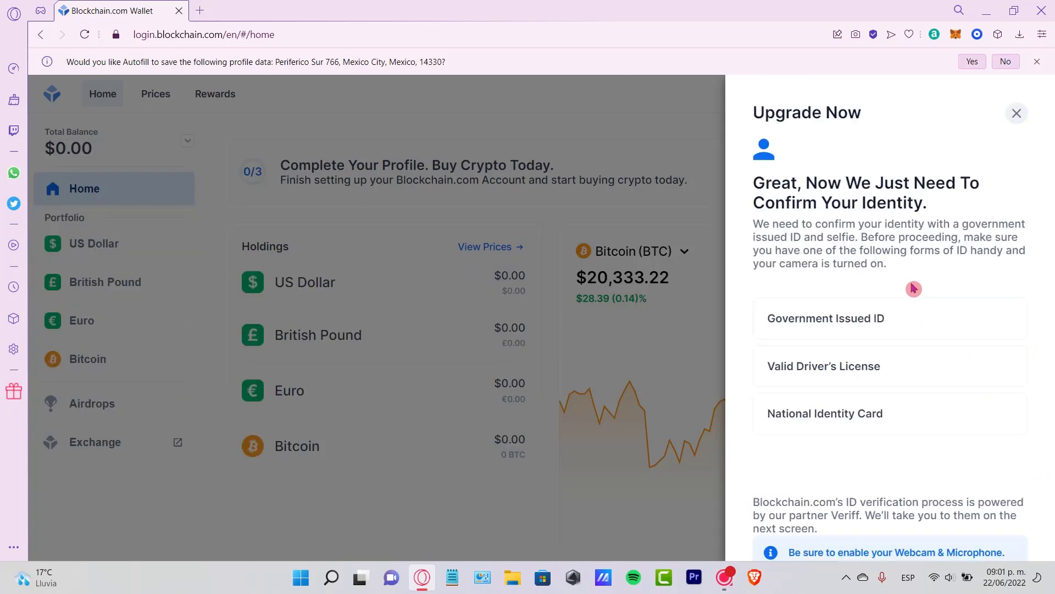
Step: Start ID verification with Veriff after reading the webcam notice, then close the panel
drag(804, 183, 1003, 200)
double_click(955, 224)
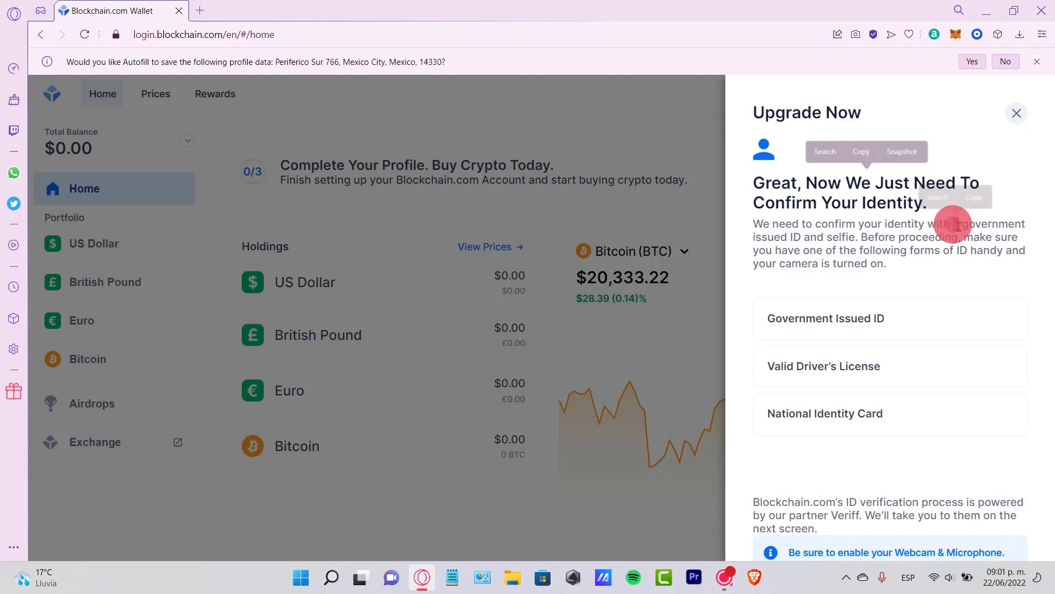
click(865, 300)
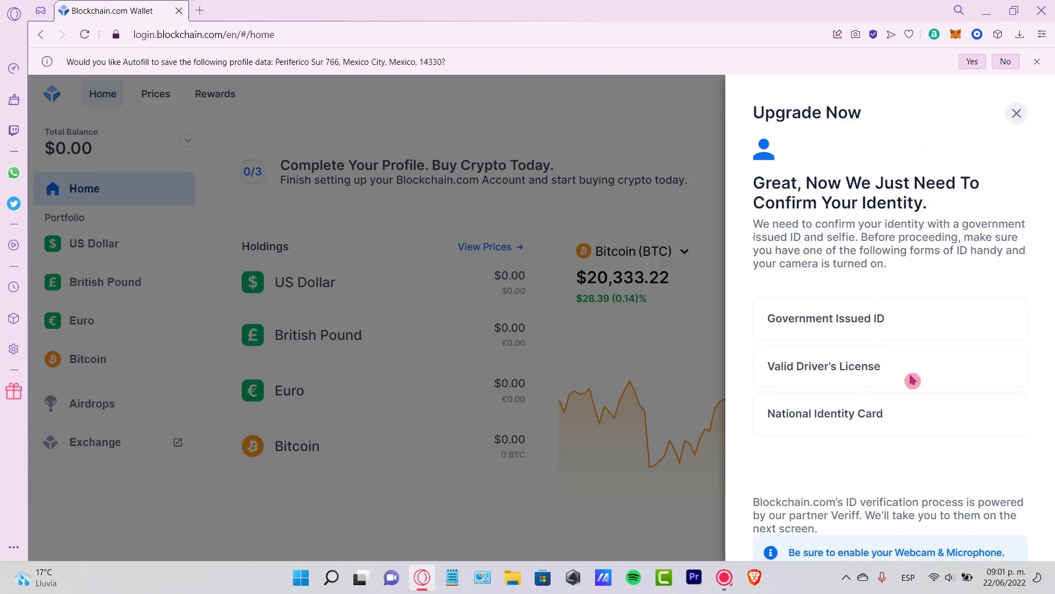
scroll(909, 377, down, 2)
drag(788, 327, 907, 329)
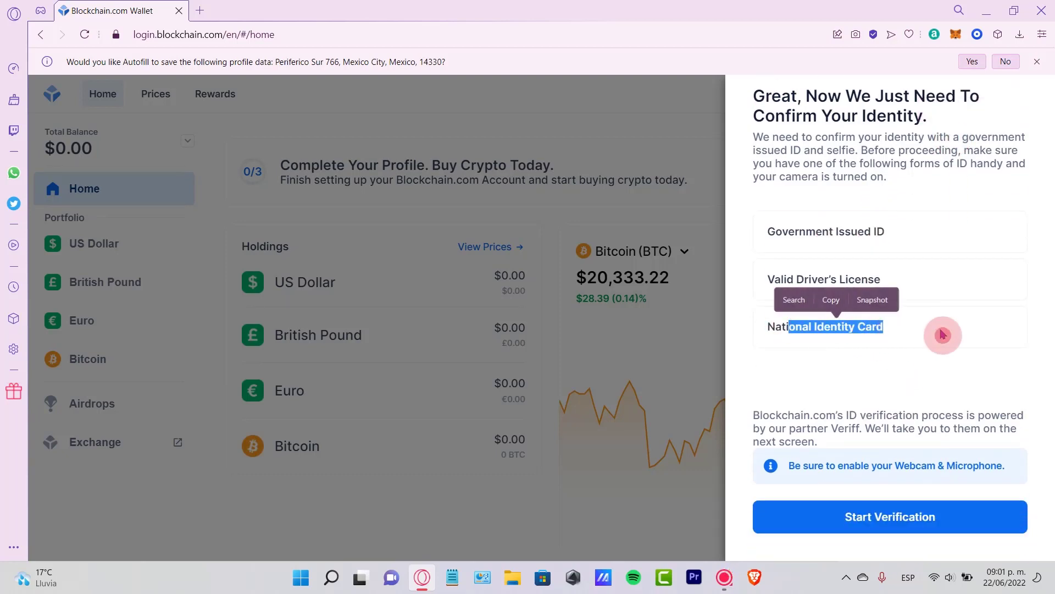
drag(788, 465, 1010, 475)
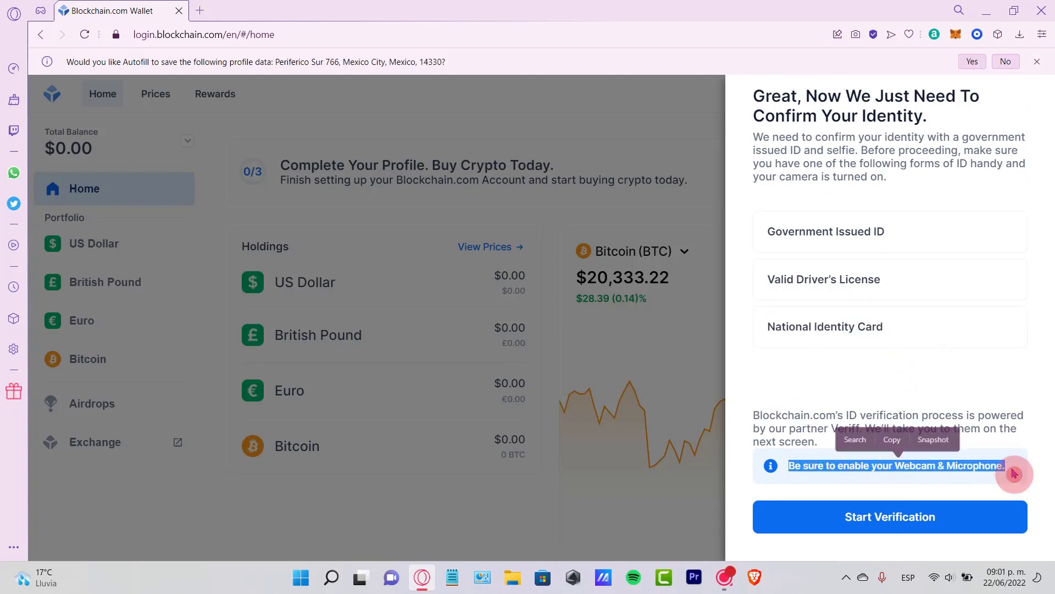
click(914, 524)
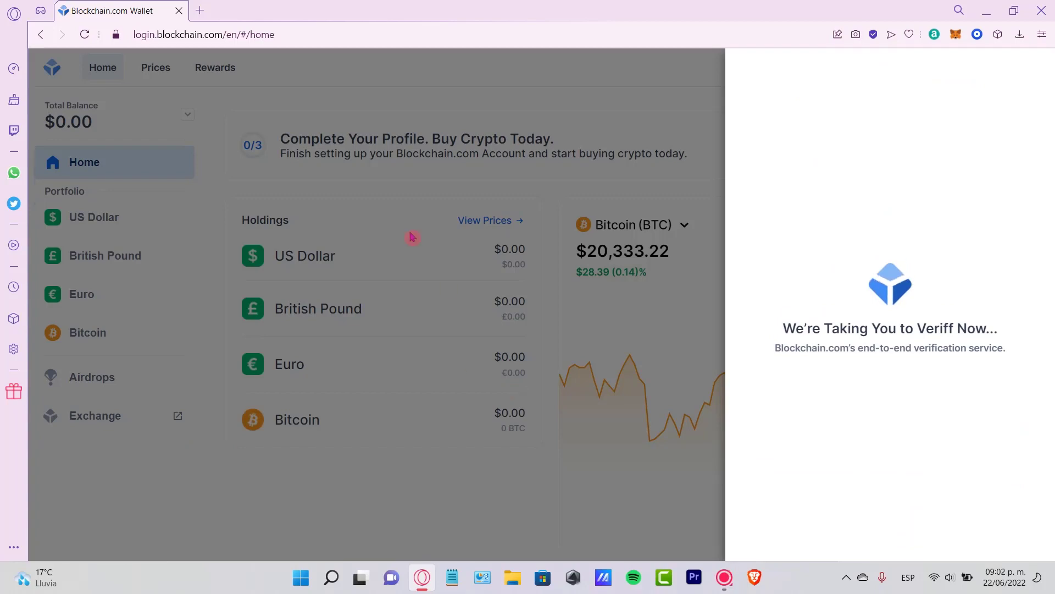
click(718, 514)
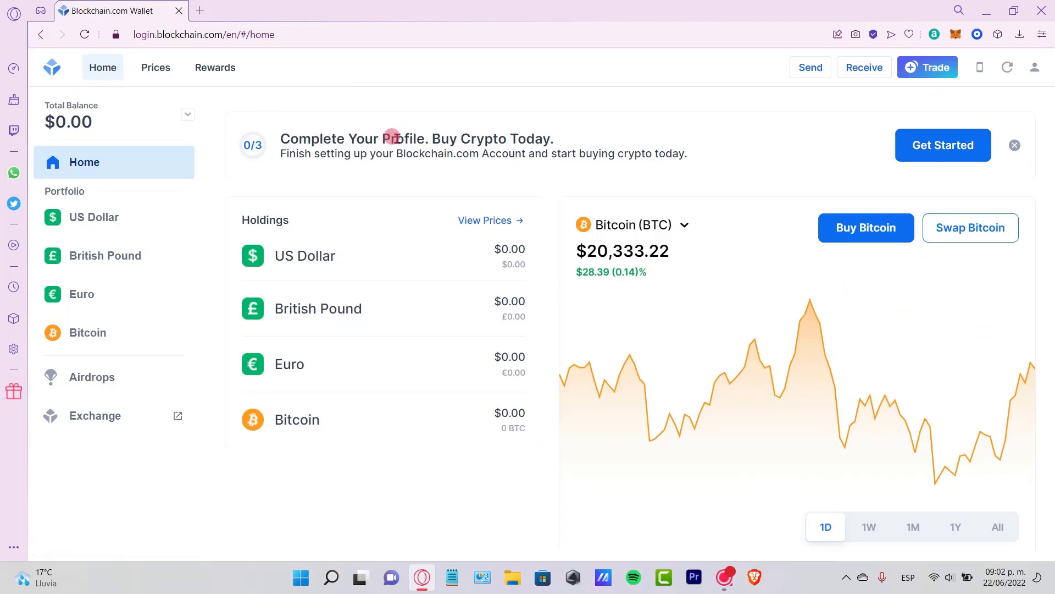
Step: Read through the Rewards Account page and its up-to-11% Full Access upgrade offer
drag(407, 134, 279, 132)
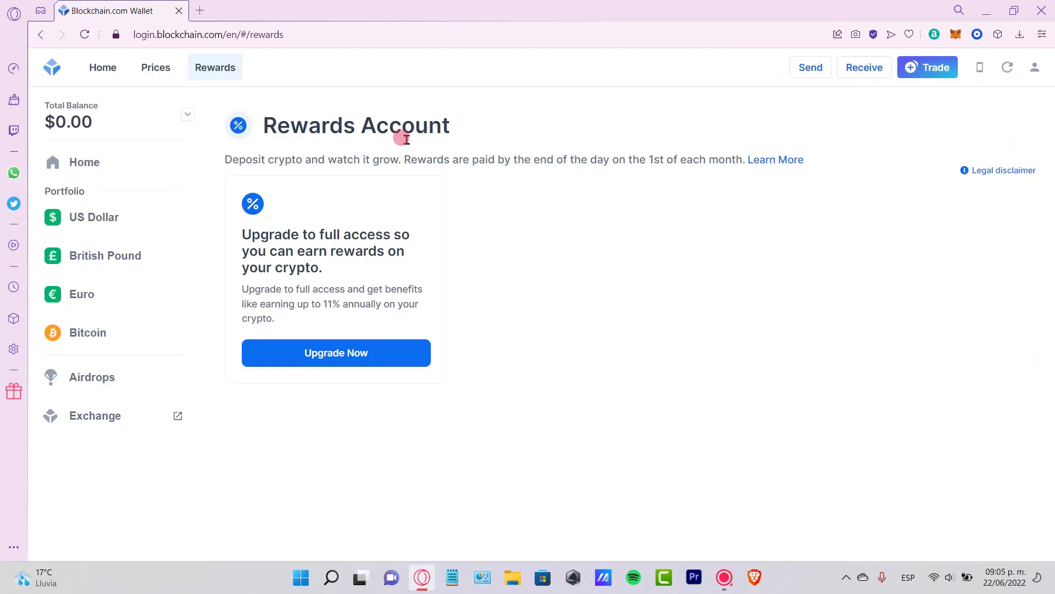
drag(306, 127, 221, 163)
click(509, 130)
click(448, 160)
drag(411, 159, 225, 162)
click(447, 186)
drag(333, 278, 245, 230)
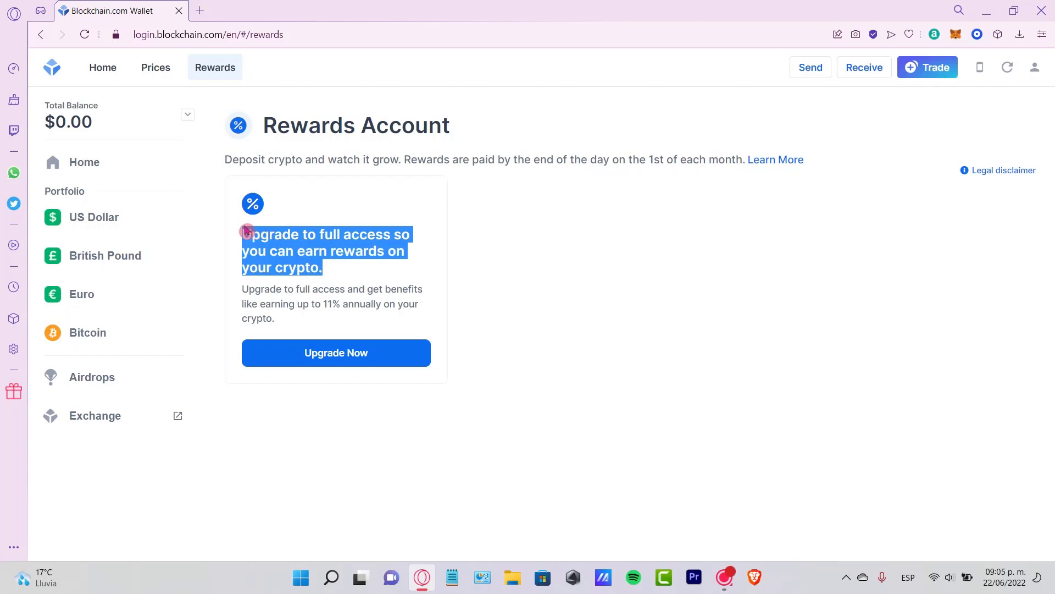
click(413, 177)
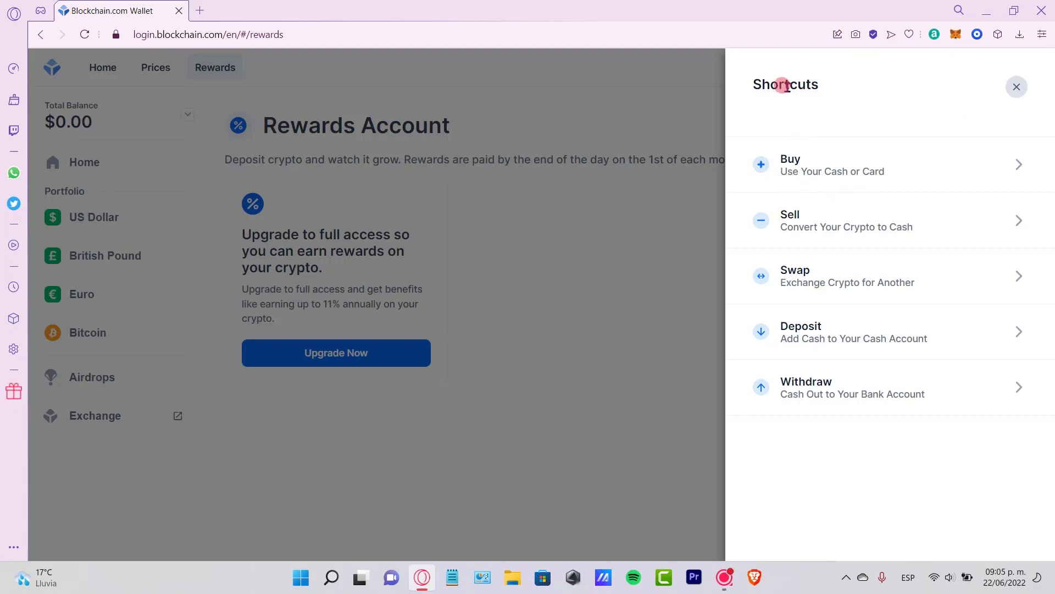
drag(783, 87, 845, 164)
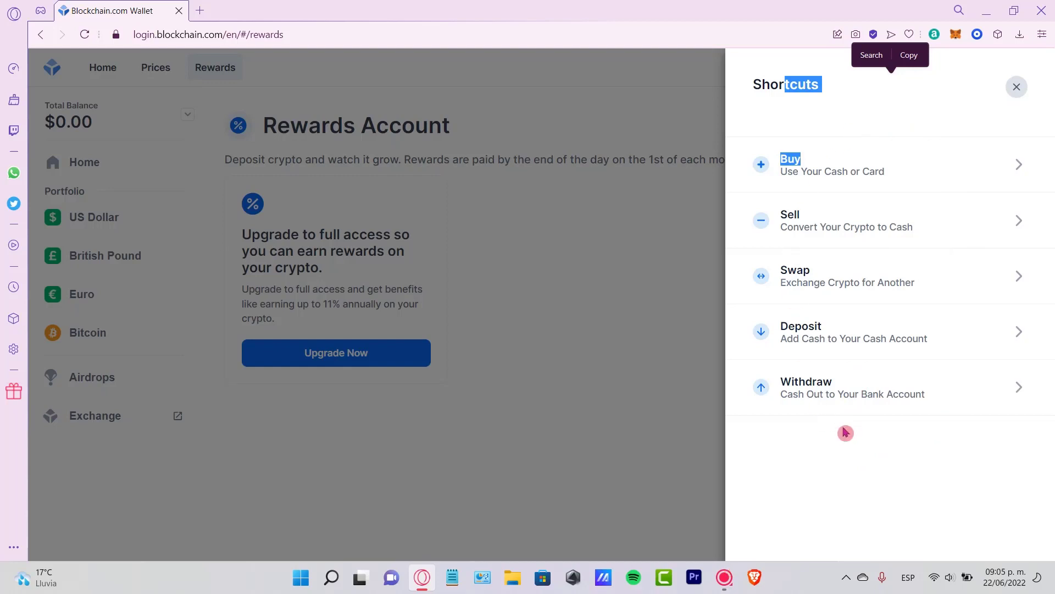
click(681, 344)
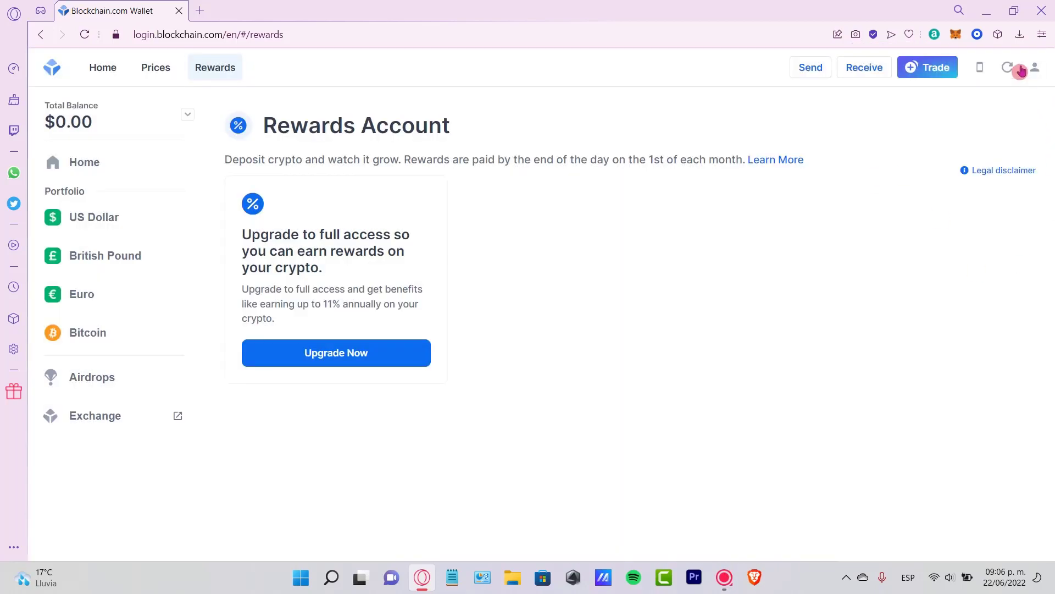
click(980, 68)
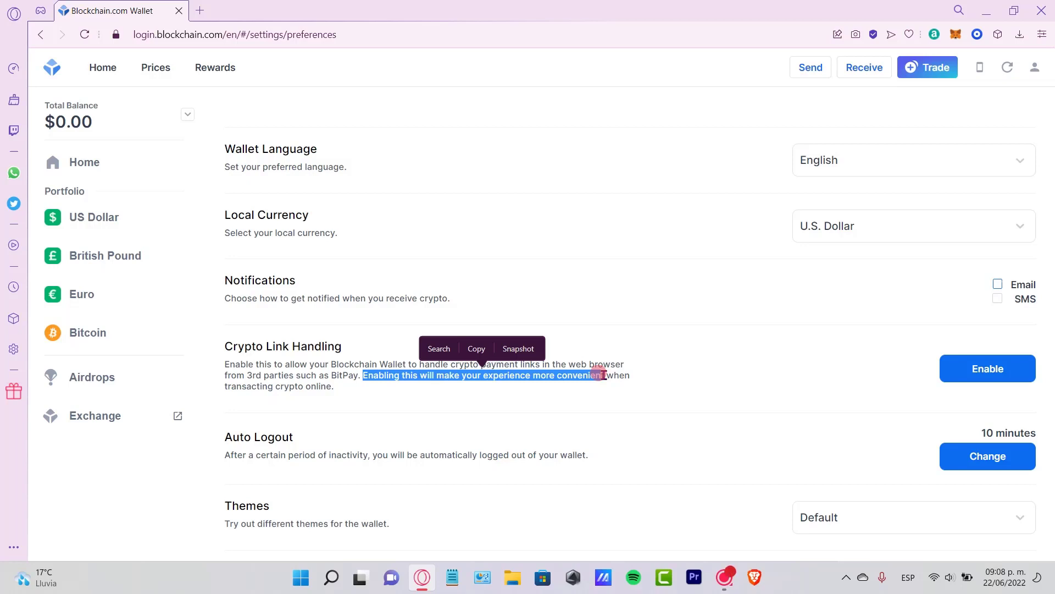
Step: Review the Preferences page, with Default theme and e-mail and SMS notifications off
click(647, 381)
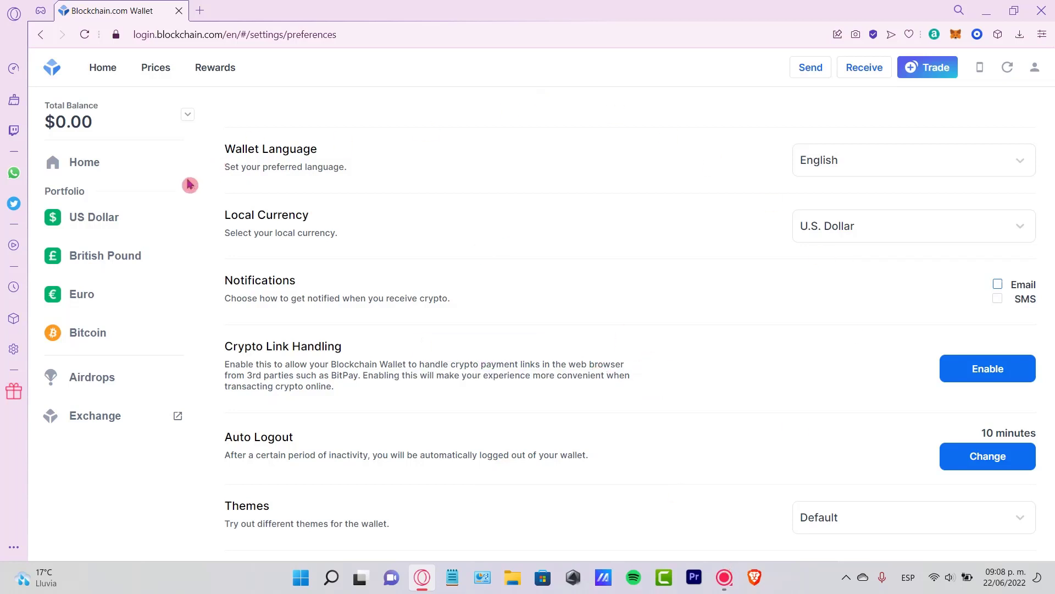
Step: Return to Home via the Blockchain.com logo to see $0.00 holdings and the Bitcoin chart
click(55, 73)
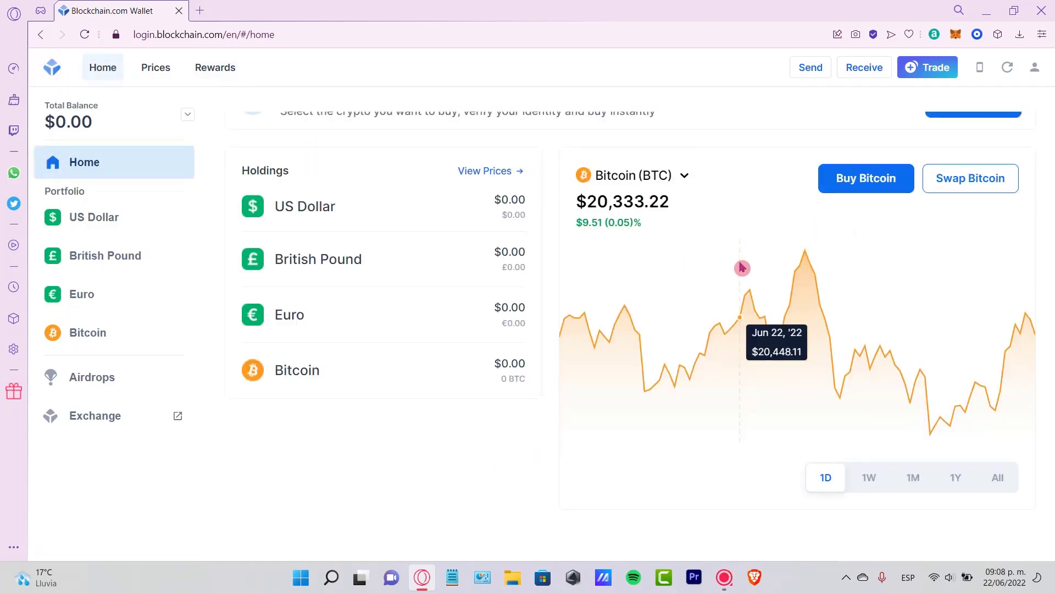
drag(179, 34, 322, 20)
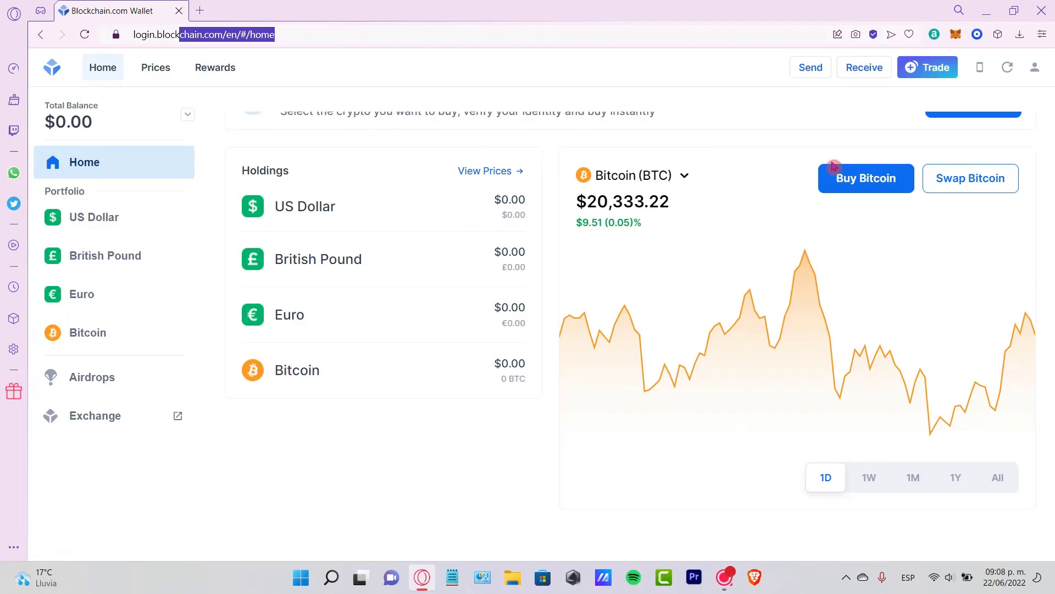
click(830, 106)
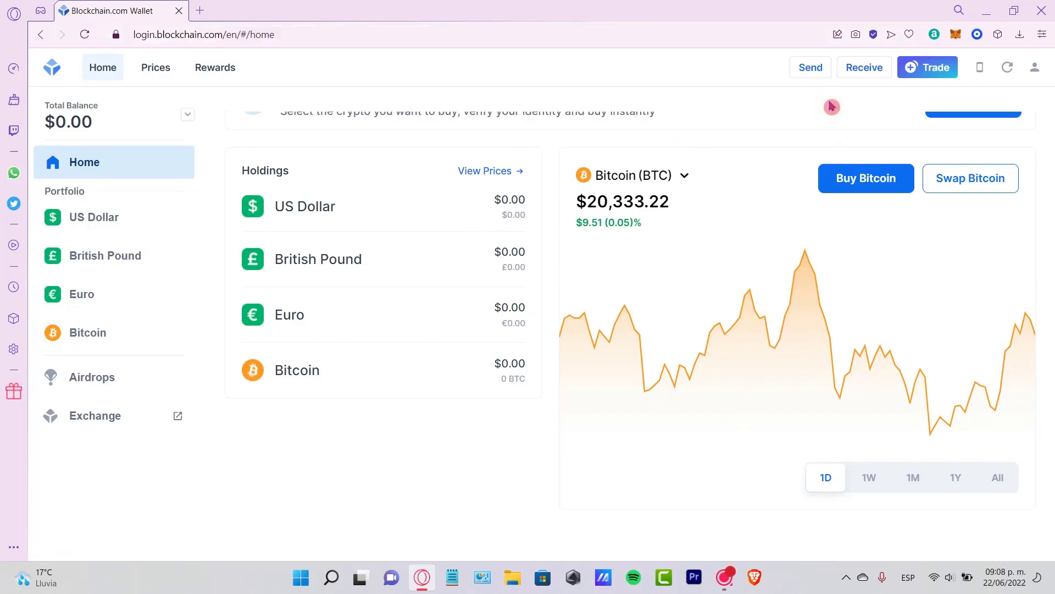